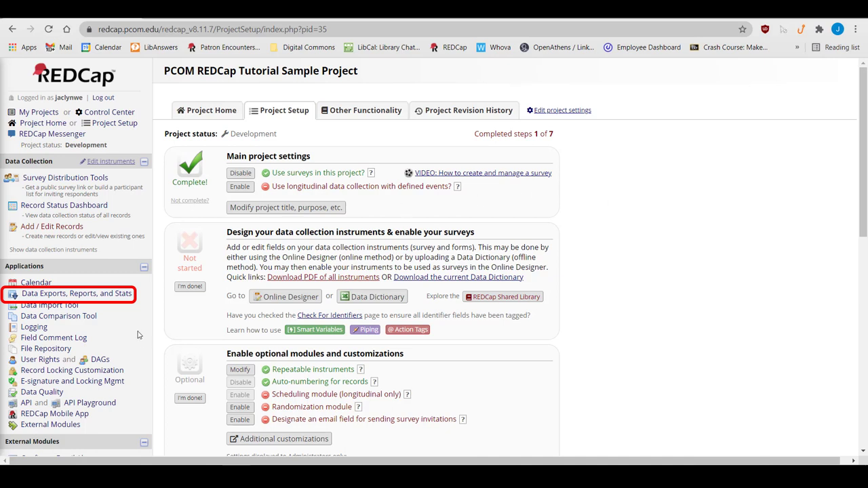
Start a new report in Data Exports, Reports, and Stats and name it "Testing".
{"action": "left_click", "coordinate": [113, 295]}
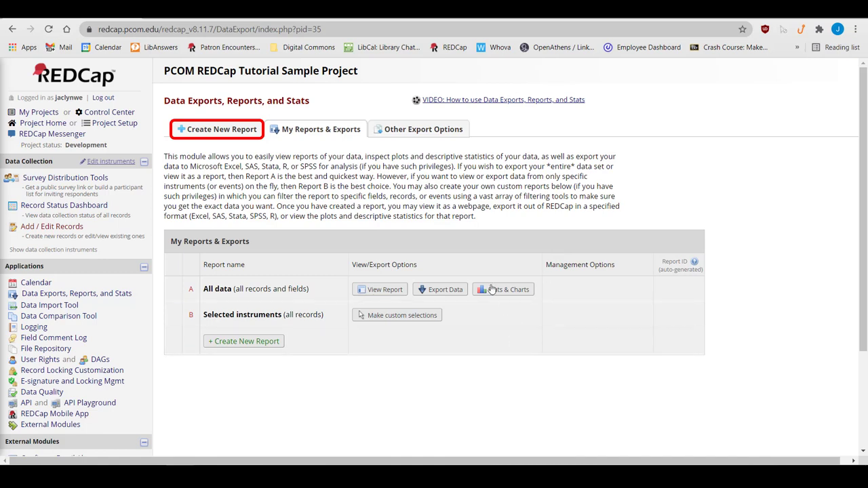
{"action": "left_click", "coordinate": [236, 135]}
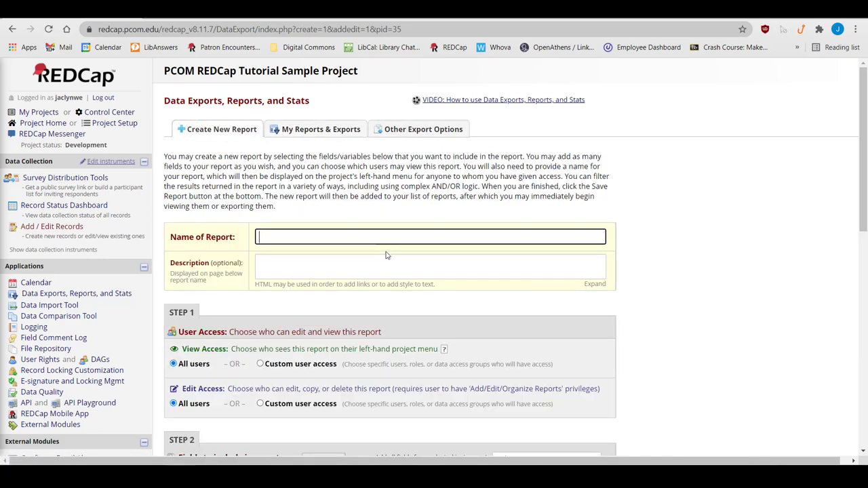
{"action": "type", "text": "Testing"}
Include all fields from the Demographics + instrument in the report.
{"action": "scroll", "coordinate": [419, 252], "scroll_direction": "down", "scroll_amount": 1}
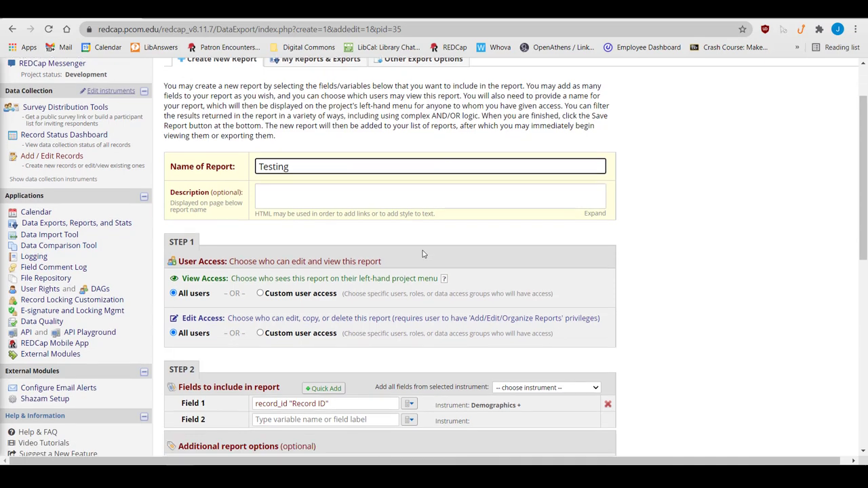
{"action": "scroll", "coordinate": [422, 254], "scroll_direction": "down", "scroll_amount": 1}
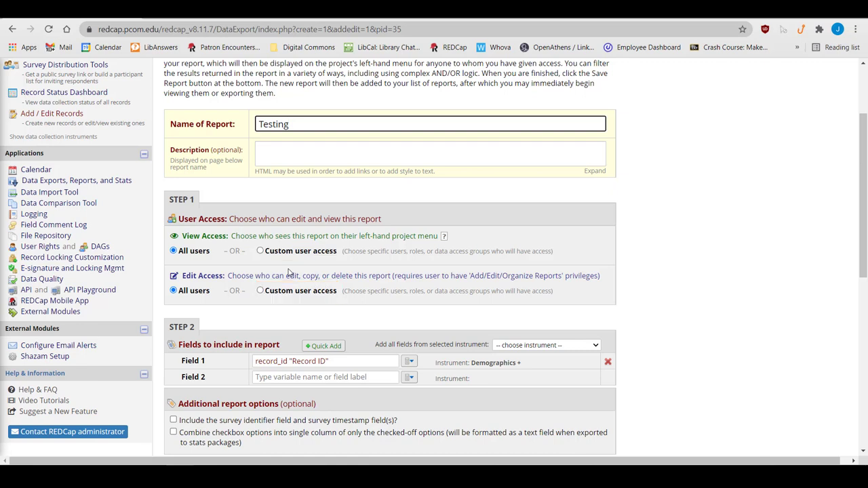
{"action": "scroll", "coordinate": [296, 248], "scroll_direction": "down", "scroll_amount": 3}
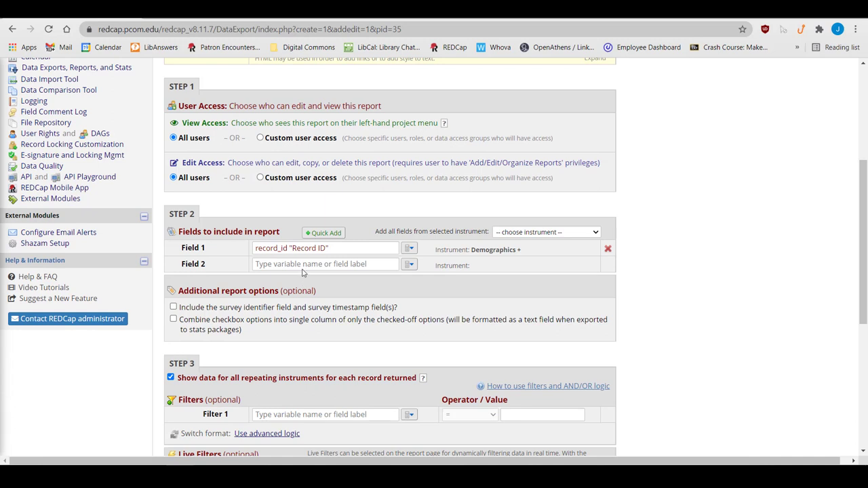
{"action": "left_click", "coordinate": [553, 232]}
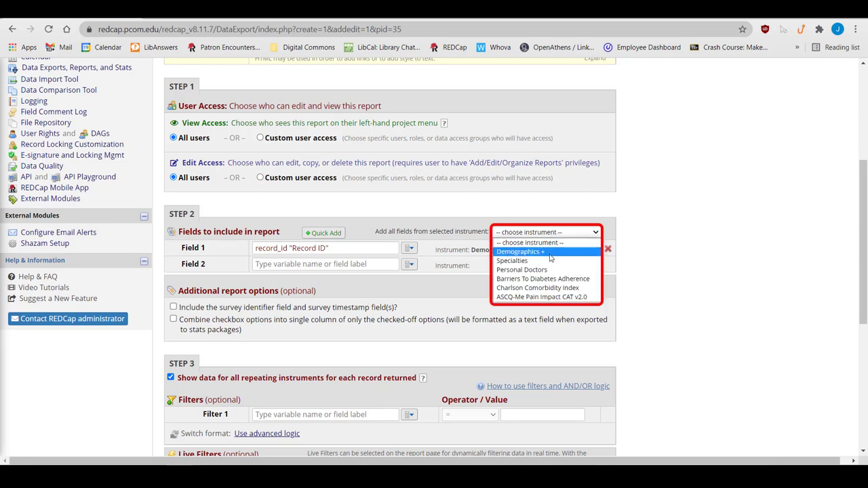
{"action": "left_click", "coordinate": [550, 254]}
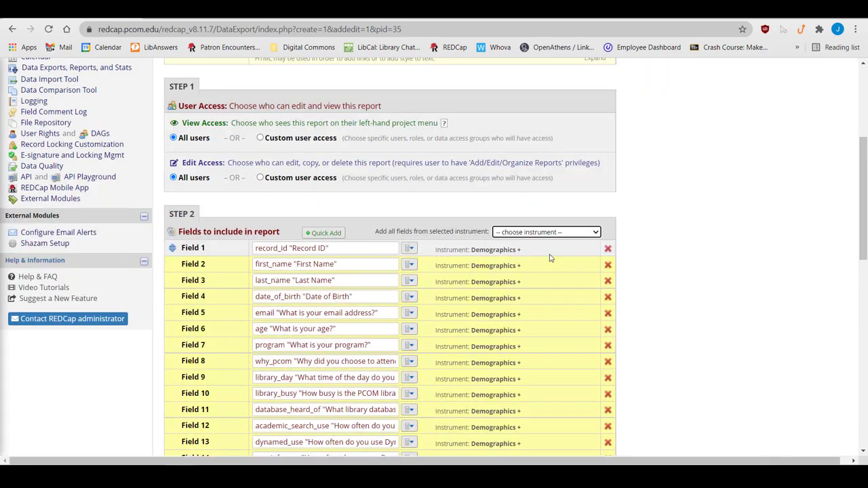
Use Quick Add to include the Specialties fields dermatology_interest, family_interest, surgery_interest and pediatrics_interest.
{"action": "scroll", "coordinate": [608, 229], "scroll_direction": "down", "scroll_amount": 1}
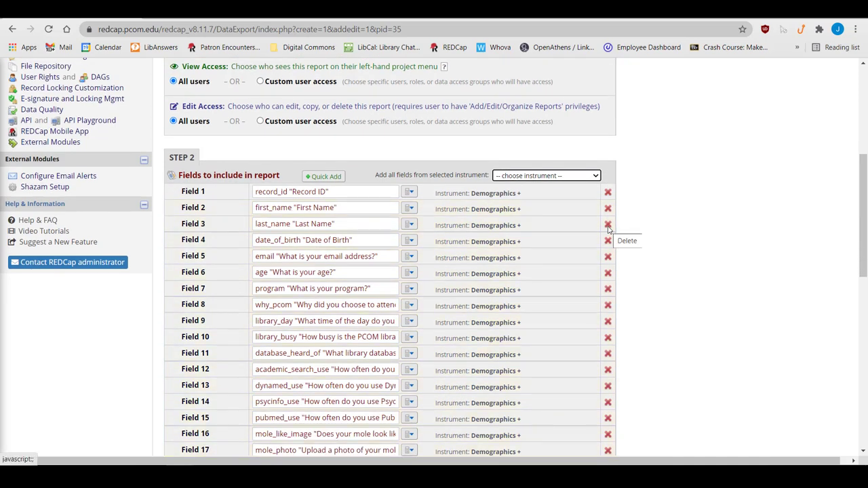
{"action": "left_click", "coordinate": [325, 179]}
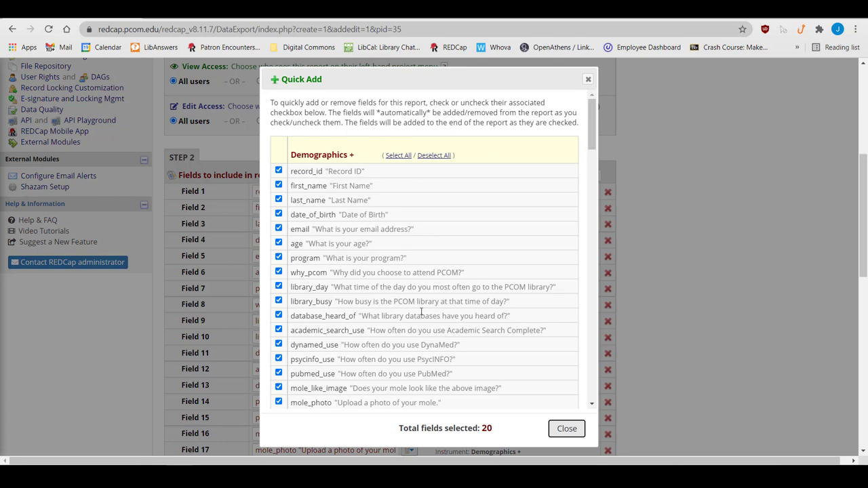
{"action": "scroll", "coordinate": [421, 311], "scroll_direction": "down", "scroll_amount": 10}
{"action": "scroll", "coordinate": [421, 314], "scroll_direction": "up", "scroll_amount": 3}
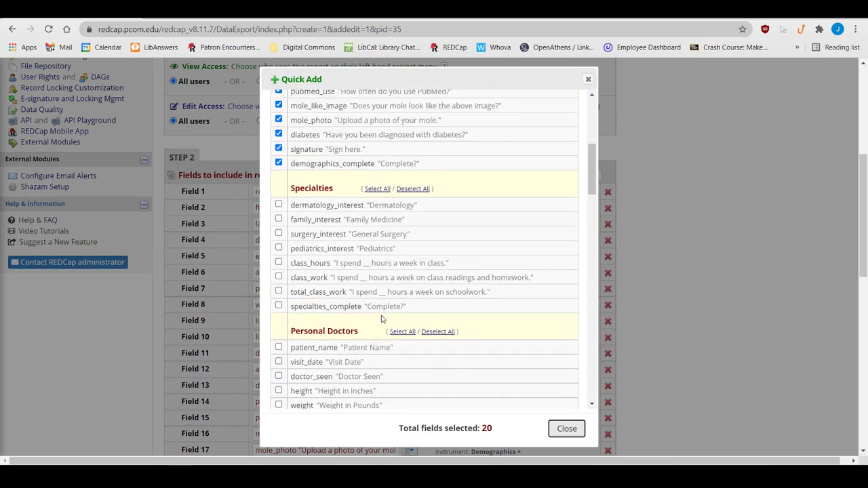
{"action": "left_click", "coordinate": [279, 205]}
{"action": "left_click", "coordinate": [278, 219]}
{"action": "left_click", "coordinate": [278, 233]}
{"action": "left_click", "coordinate": [279, 249]}
{"action": "left_click", "coordinate": [562, 430]}
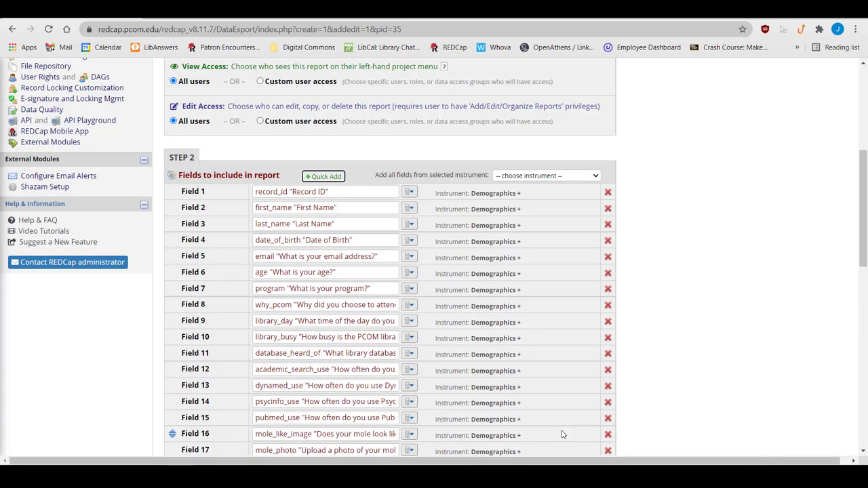
Add the Personal Doctors field doctor_seen "Doctor Seen" to the report as Field 25.
{"action": "scroll", "coordinate": [509, 306], "scroll_direction": "down", "scroll_amount": 3}
{"action": "scroll", "coordinate": [510, 307], "scroll_direction": "down", "scroll_amount": 1}
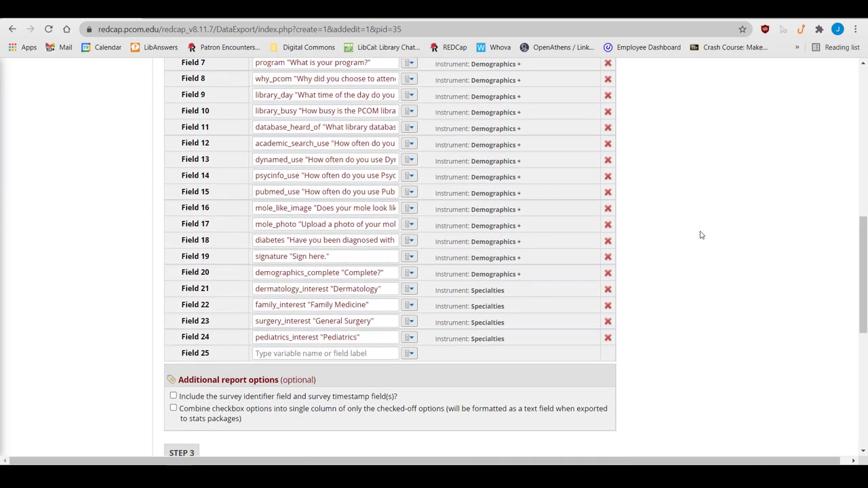
{"action": "left_click", "coordinate": [409, 354]}
{"action": "left_click", "coordinate": [365, 359]}
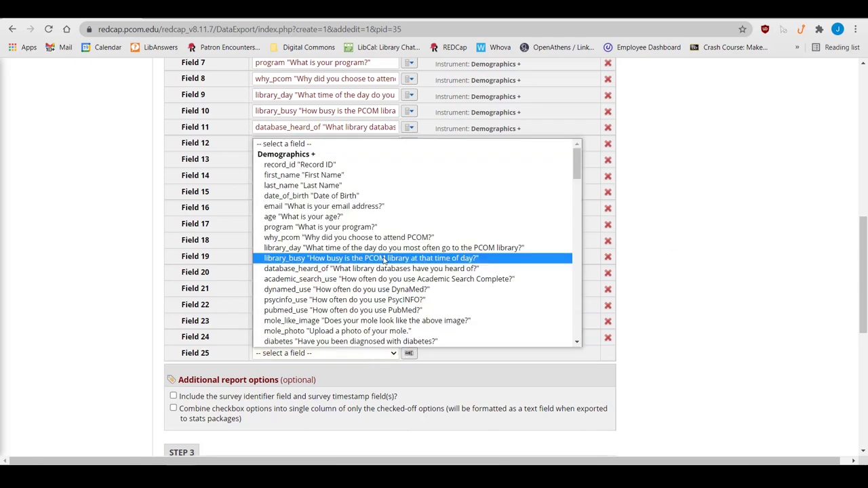
{"action": "scroll", "coordinate": [385, 270], "scroll_direction": "down", "scroll_amount": 5}
{"action": "scroll", "coordinate": [385, 269], "scroll_direction": "up", "scroll_amount": 3}
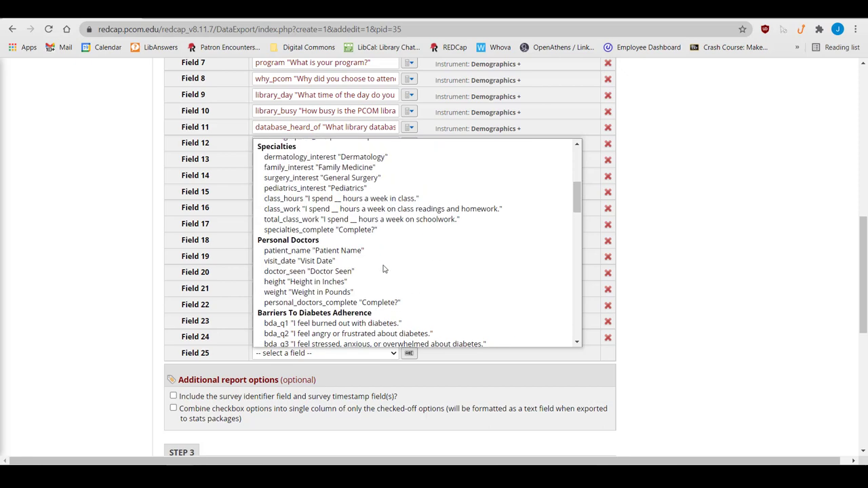
{"action": "left_click", "coordinate": [340, 272]}
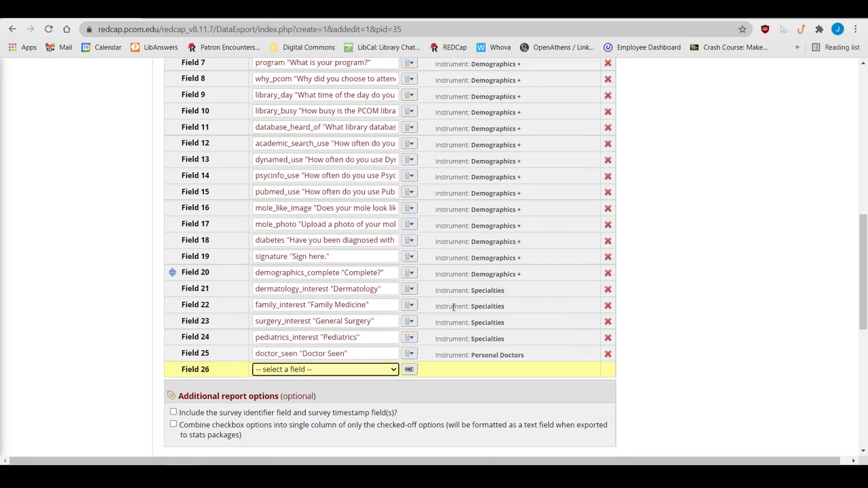
Find "age" by name to add the field cci_table_2 "Age", and move it above doctor_seen in the field order.
{"action": "scroll", "coordinate": [506, 281], "scroll_direction": "down", "scroll_amount": 1}
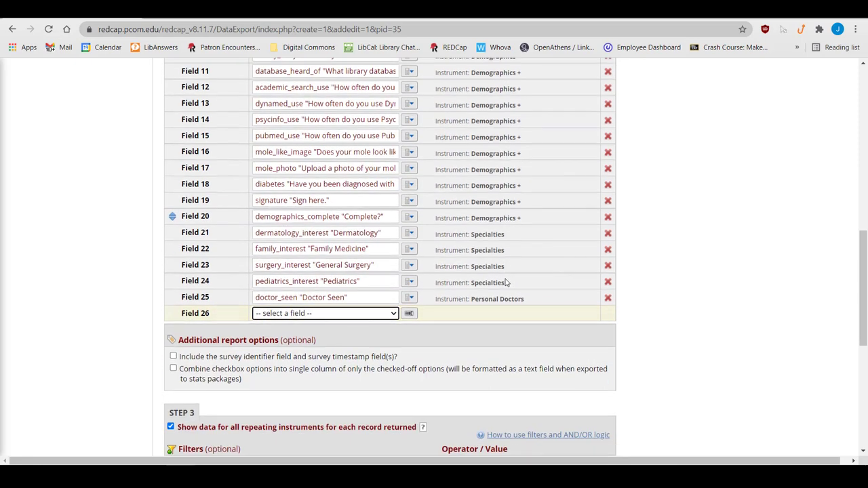
{"action": "left_click", "coordinate": [408, 314]}
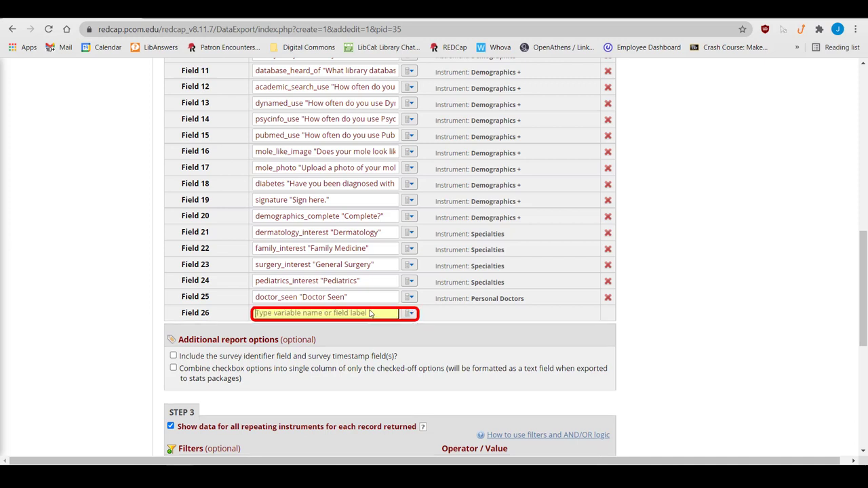
{"action": "type", "text": "age"}
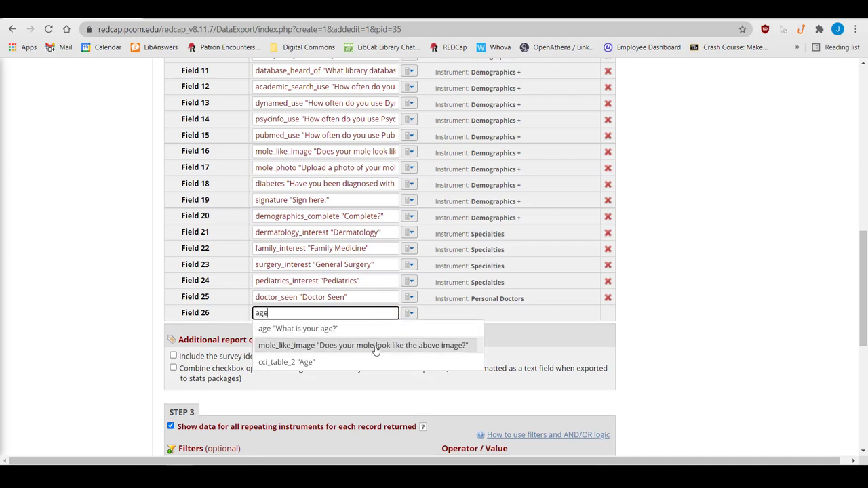
{"action": "left_click", "coordinate": [374, 370]}
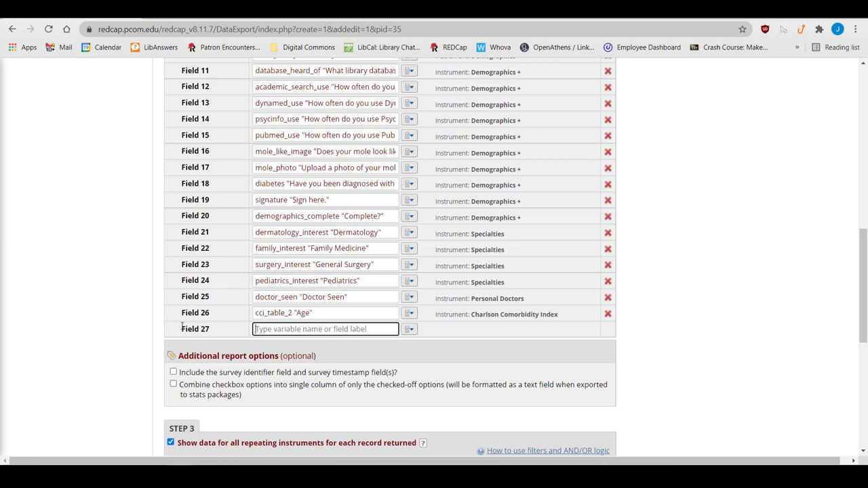
{"action": "mouse_move", "coordinate": [178, 314]}
{"action": "left_click_drag", "start_coordinate": [179, 313], "coordinate": [178, 297]}
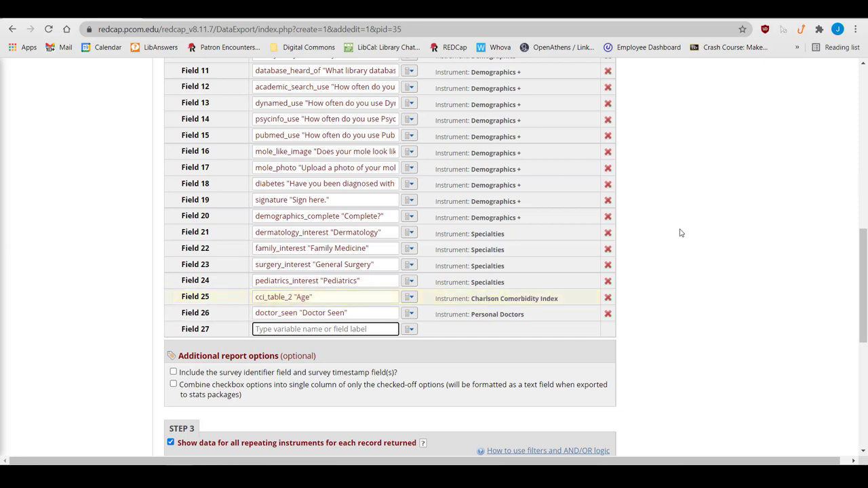
Set Filter 1 to return only records where program "What is your program?" = Pharmacy.
{"action": "scroll", "coordinate": [682, 233], "scroll_direction": "down", "scroll_amount": 2}
{"action": "scroll", "coordinate": [682, 233], "scroll_direction": "down", "scroll_amount": 3}
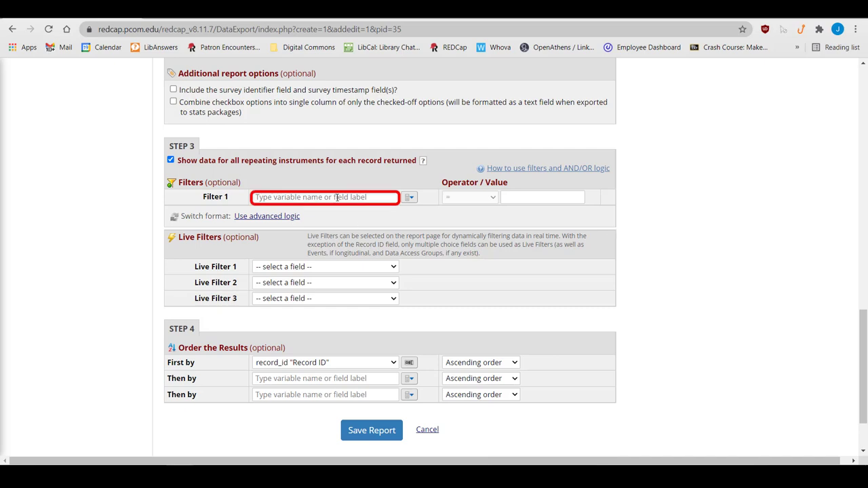
{"action": "left_click", "coordinate": [409, 197]}
{"action": "left_click", "coordinate": [338, 198]}
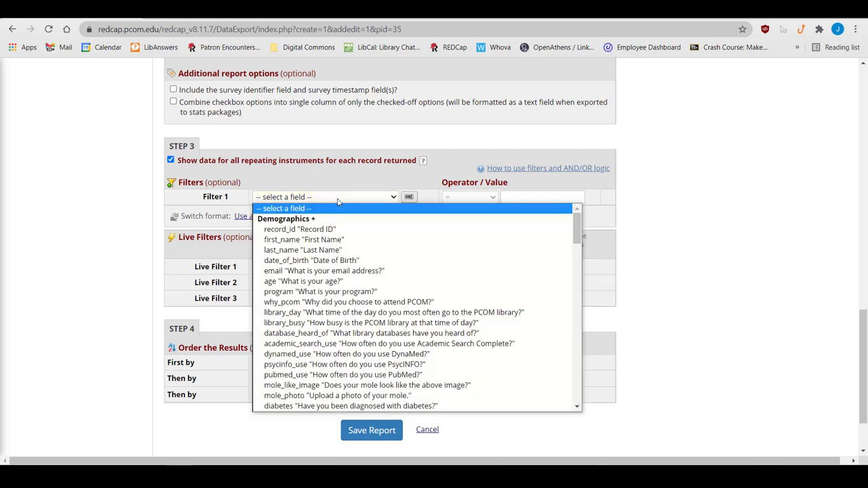
{"action": "left_click", "coordinate": [338, 292]}
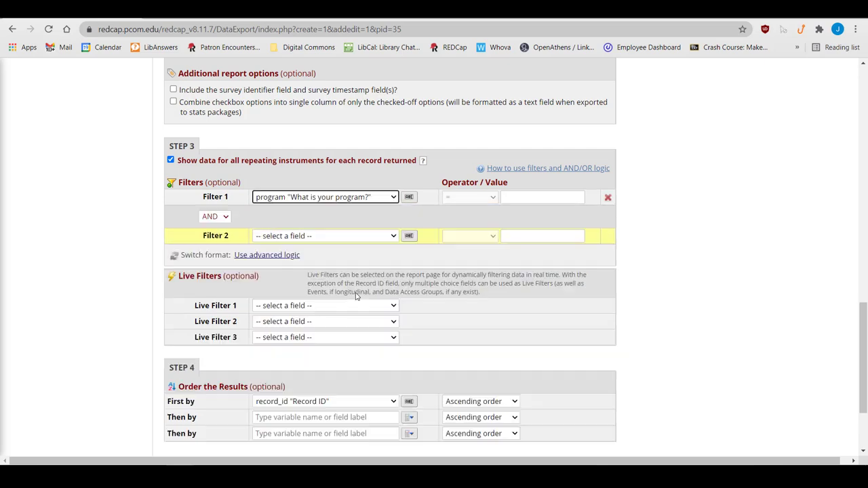
{"action": "left_click", "coordinate": [515, 199]}
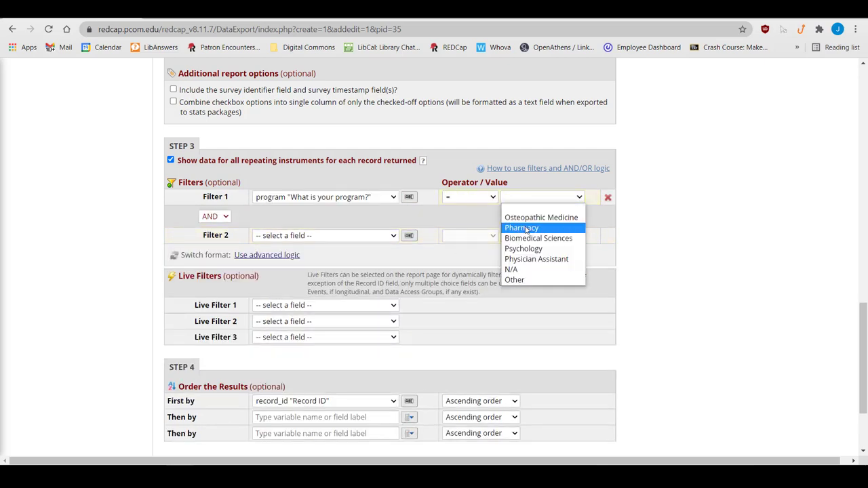
{"action": "left_click", "coordinate": [526, 230]}
Set Live Filter 1 to the diabetes field "Have you been diagnosed with diabetes?".
{"action": "scroll", "coordinate": [678, 280], "scroll_direction": "down", "scroll_amount": 1}
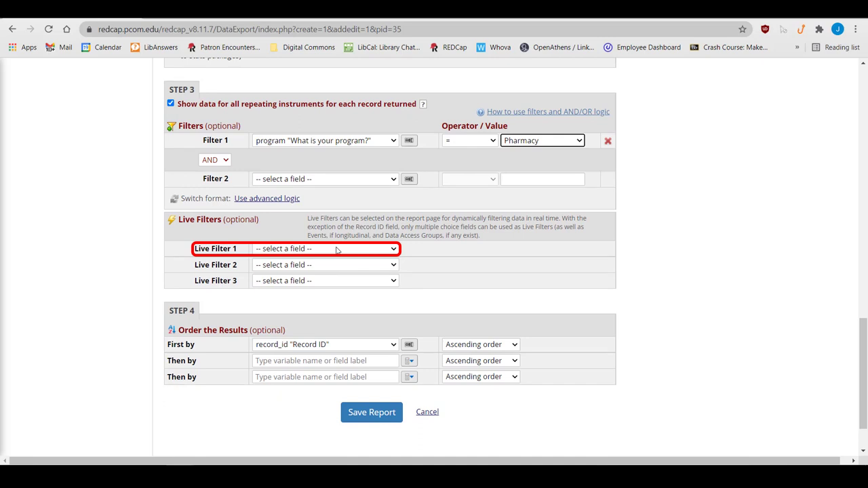
{"action": "left_click", "coordinate": [515, 304]}
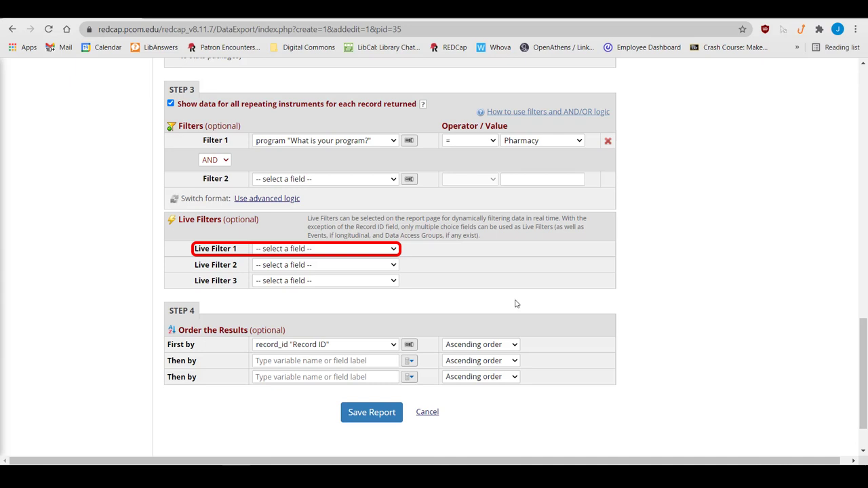
{"action": "left_click", "coordinate": [394, 249]}
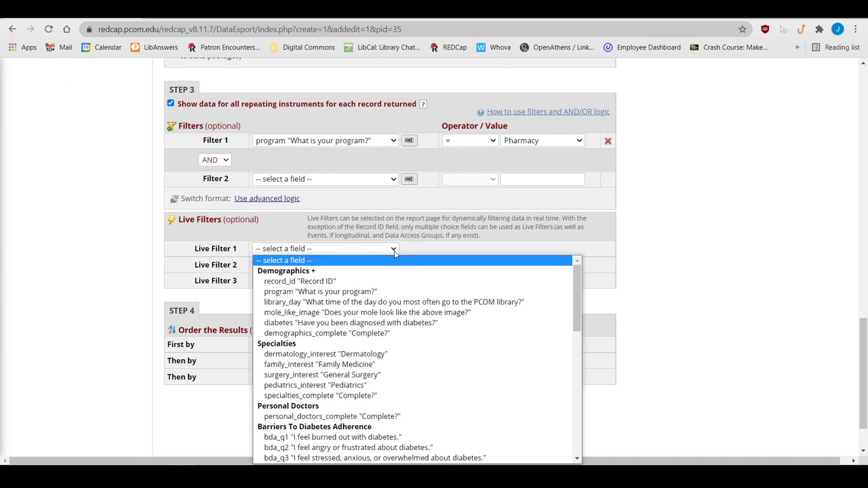
{"action": "left_click", "coordinate": [398, 324]}
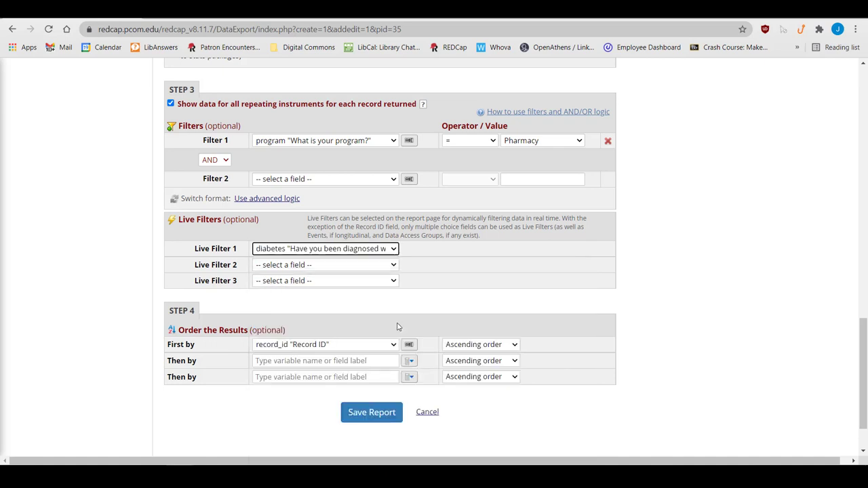
Order the results first by last_name "Last Name", keeping ascending order.
{"action": "scroll", "coordinate": [616, 291], "scroll_direction": "down", "scroll_amount": 2}
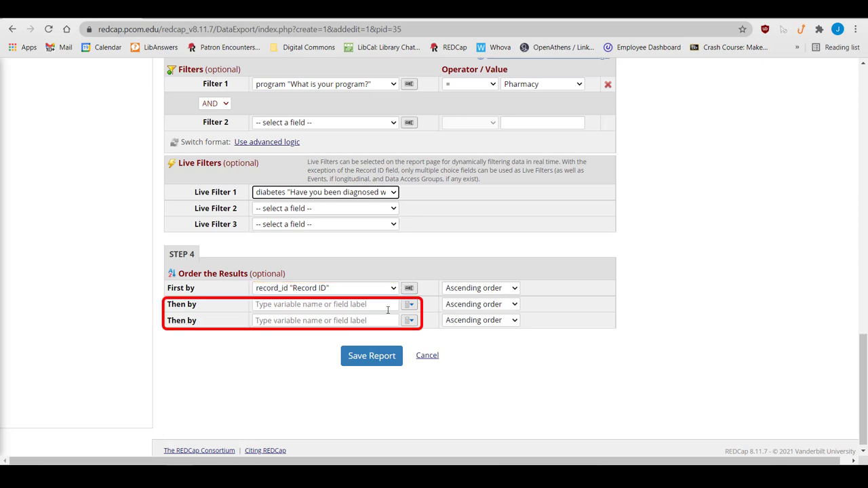
{"action": "left_click", "coordinate": [517, 288]}
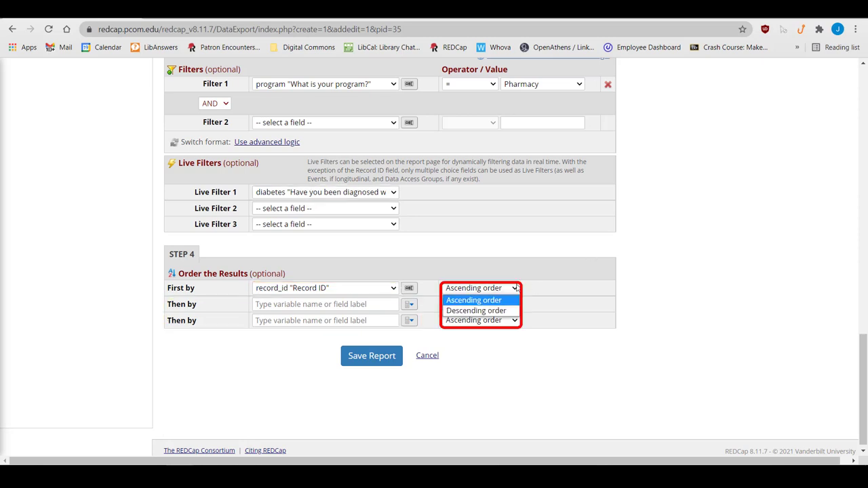
{"action": "left_click", "coordinate": [656, 298]}
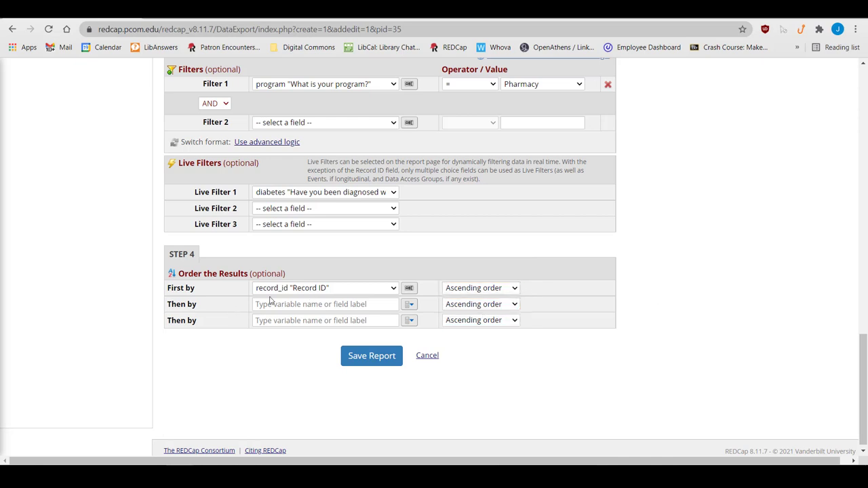
{"action": "left_click", "coordinate": [296, 291]}
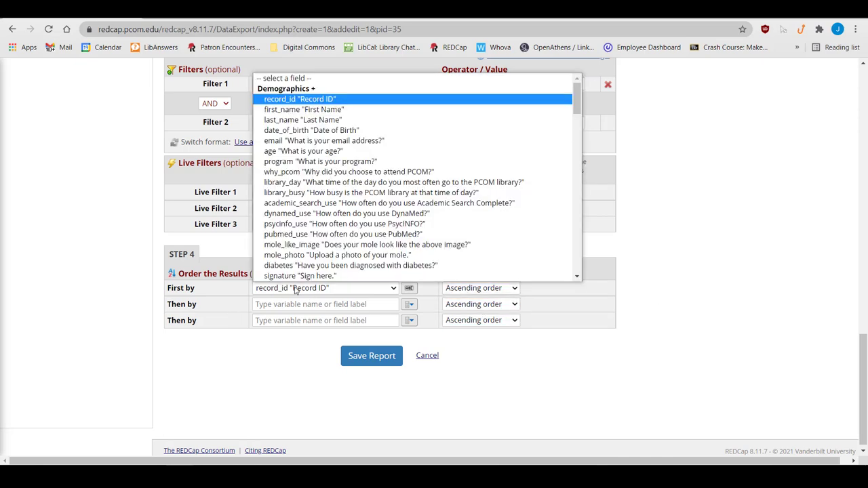
{"action": "left_click", "coordinate": [334, 123]}
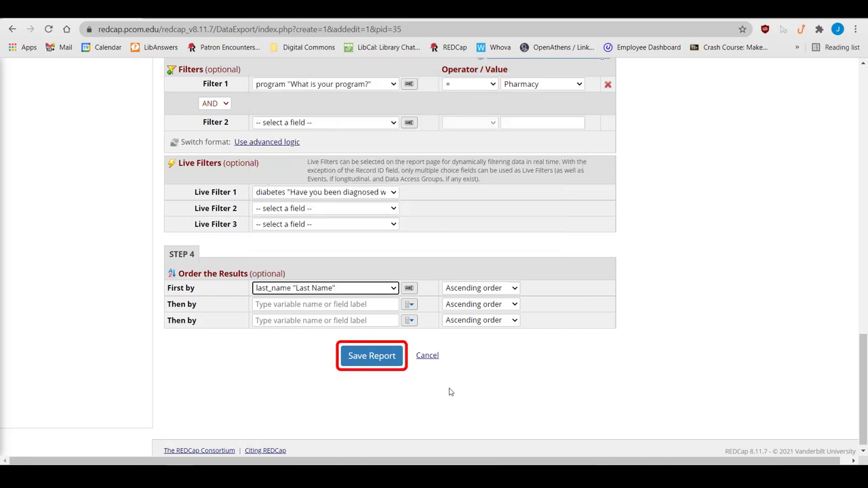
Save the report and open it for viewing.
{"action": "left_click", "coordinate": [377, 361]}
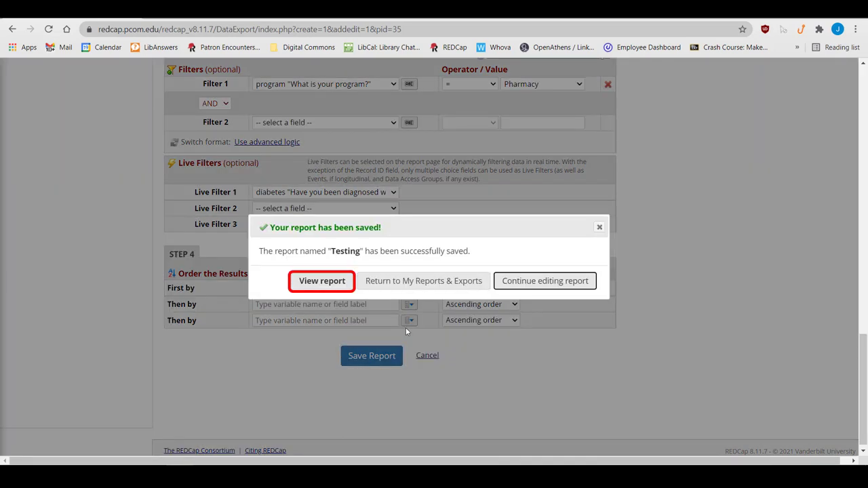
{"action": "left_click", "coordinate": [332, 282]}
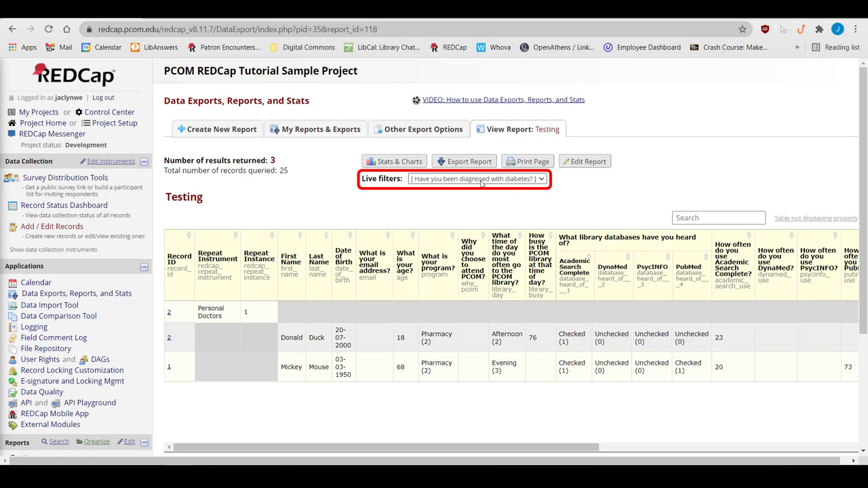
Apply the diabetes live filter so the Testing report shows only records answered No.
{"action": "left_click", "coordinate": [482, 179]}
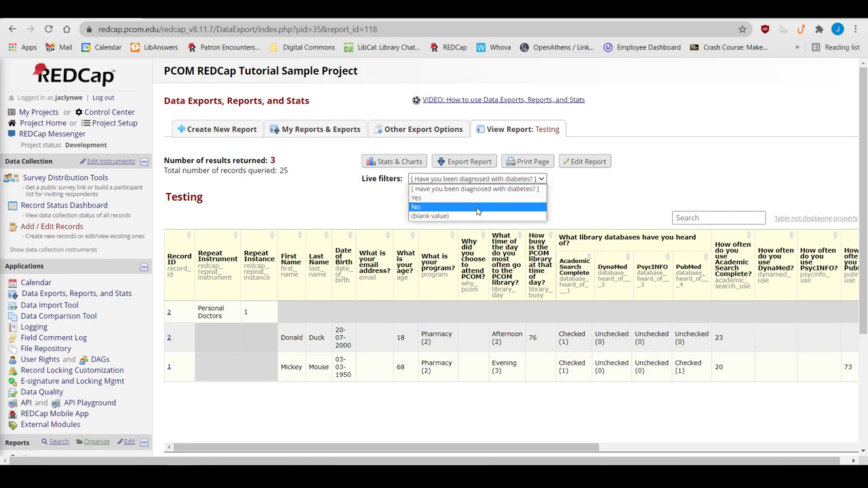
{"action": "left_click", "coordinate": [477, 208]}
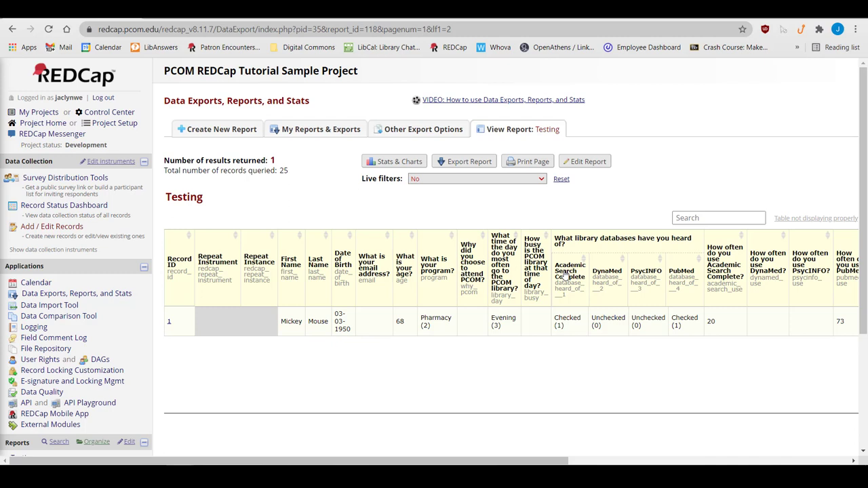
Open the statistics and charts of All data (all records and fields) for the Demographics + instrument.
{"action": "left_click", "coordinate": [295, 131]}
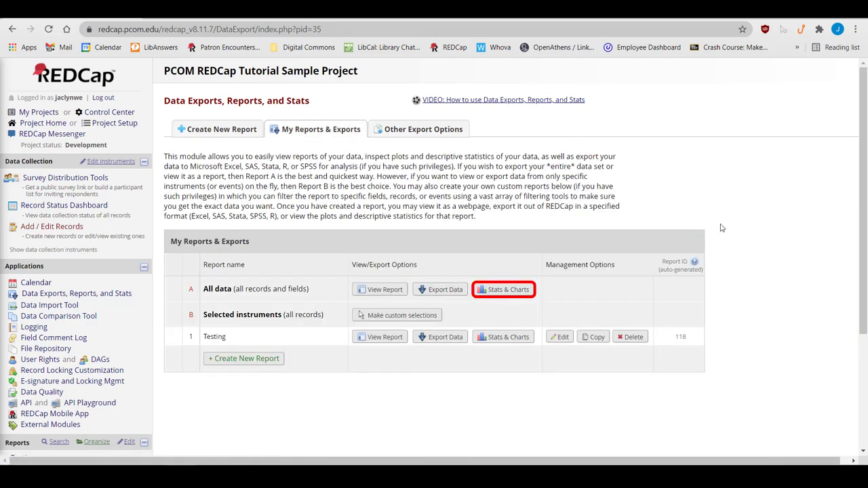
{"action": "left_click", "coordinate": [517, 290]}
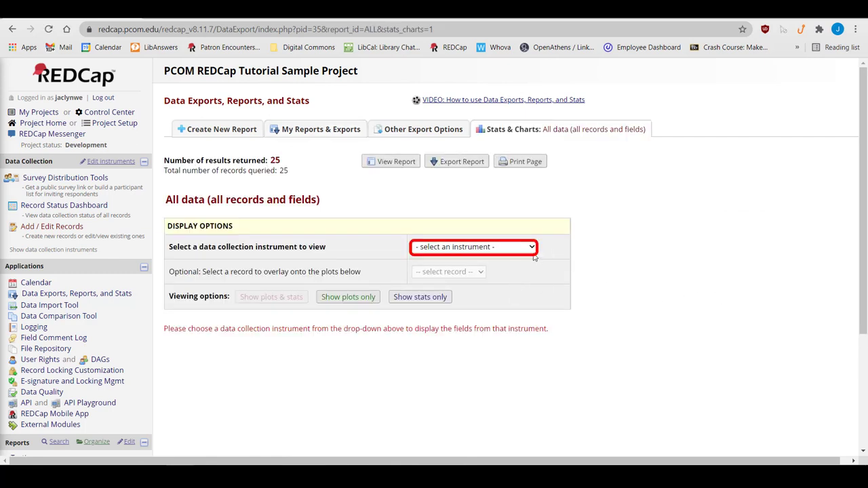
{"action": "left_click", "coordinate": [529, 248]}
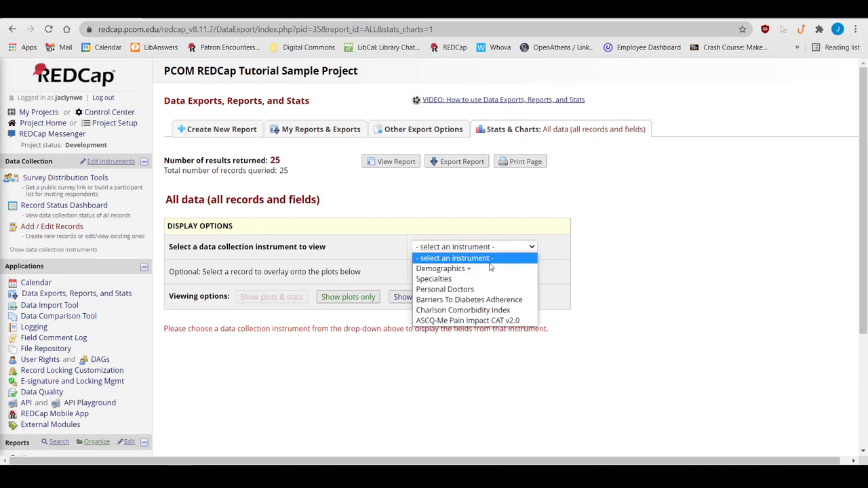
{"action": "left_click", "coordinate": [447, 272]}
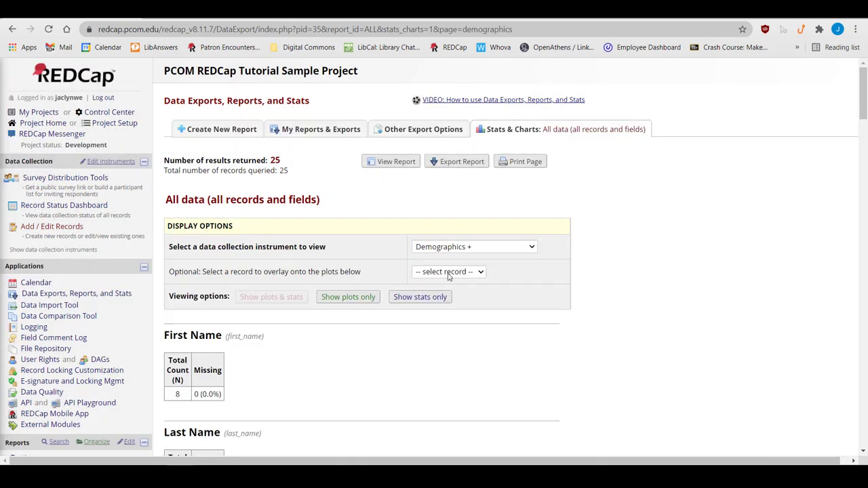
Check which records can be overlaid on the plots, and examine the Demographics + field statistics down to the age plot.
{"action": "left_click", "coordinate": [447, 273]}
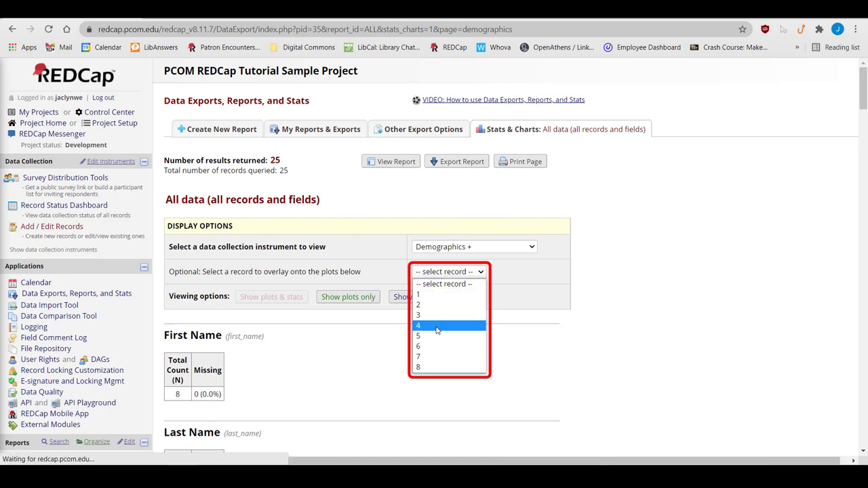
{"action": "left_click", "coordinate": [629, 283]}
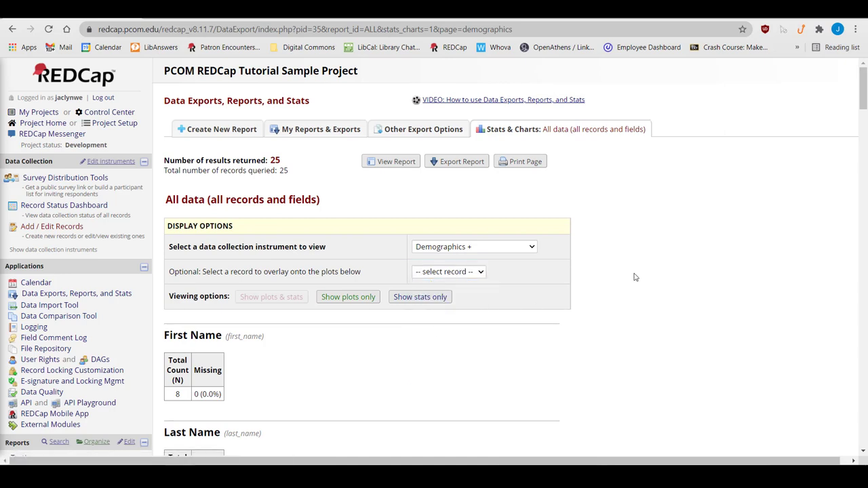
{"action": "scroll", "coordinate": [636, 276], "scroll_direction": "down", "scroll_amount": 1}
{"action": "scroll", "coordinate": [636, 275], "scroll_direction": "down", "scroll_amount": 1}
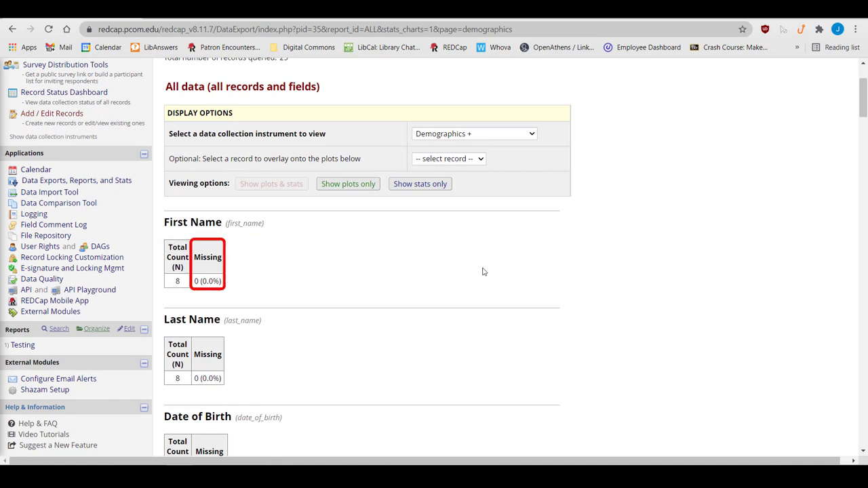
{"action": "scroll", "coordinate": [483, 272], "scroll_direction": "down", "scroll_amount": 5}
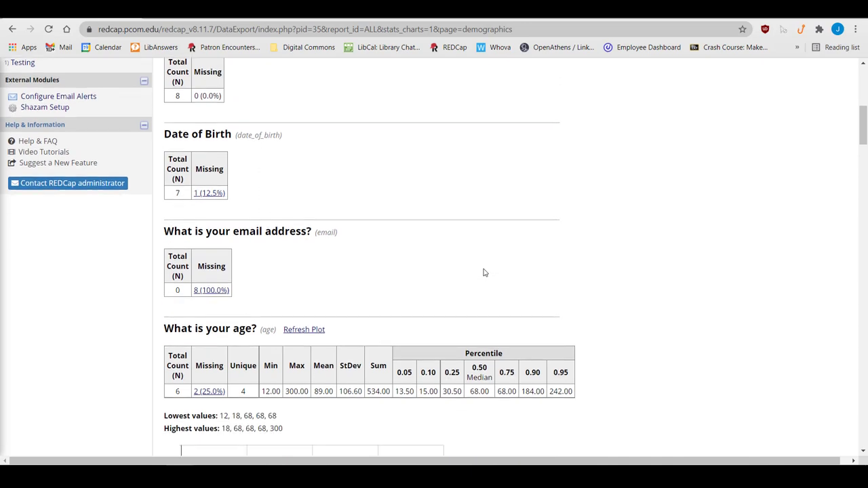
{"action": "scroll", "coordinate": [484, 273], "scroll_direction": "down", "scroll_amount": 1}
{"action": "scroll", "coordinate": [484, 272], "scroll_direction": "down", "scroll_amount": 2}
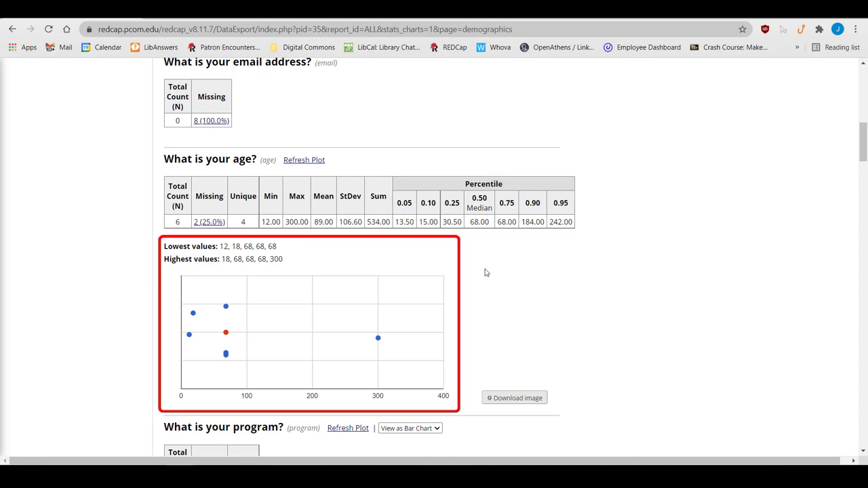
Display the plot of "What is your program?" as a pie chart.
{"action": "scroll", "coordinate": [484, 269], "scroll_direction": "down", "scroll_amount": 5}
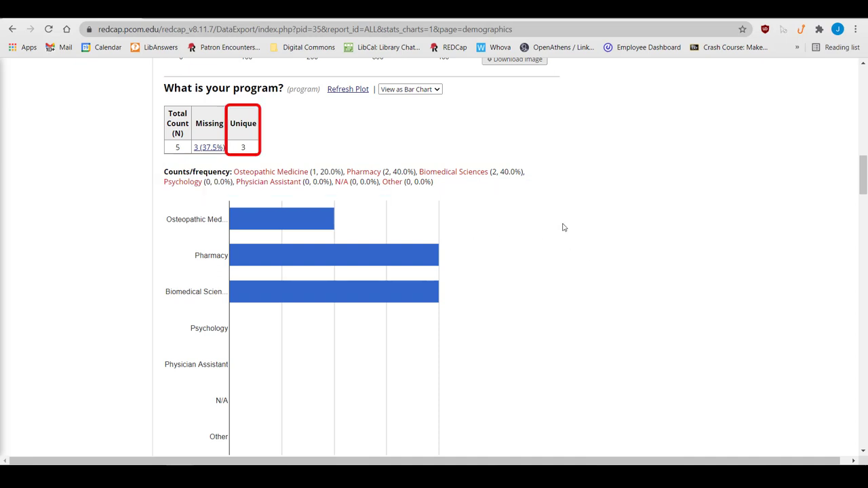
{"action": "left_click", "coordinate": [438, 89]}
{"action": "left_click", "coordinate": [415, 108]}
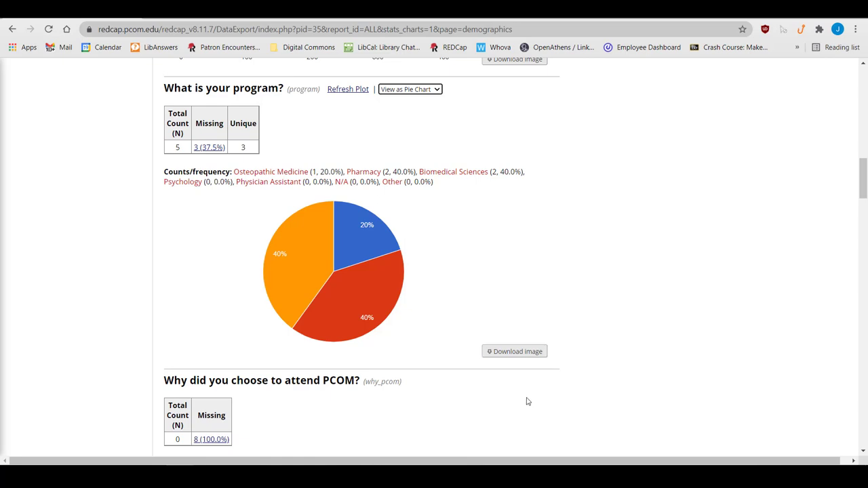
Export All data (all records and fields) in SPSS Statistical Software format and show the options for sending the exported files.
{"action": "scroll", "coordinate": [536, 404], "scroll_direction": "up", "scroll_amount": 2}
{"action": "scroll", "coordinate": [536, 400], "scroll_direction": "up", "scroll_amount": 10}
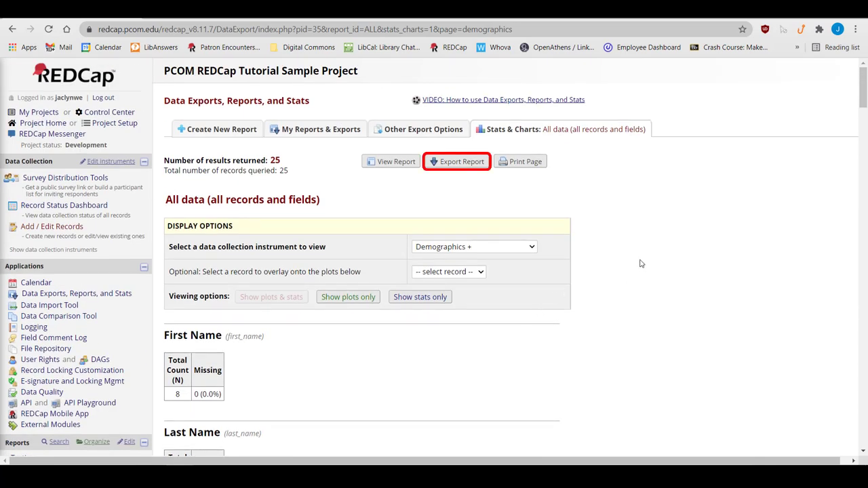
{"action": "left_click", "coordinate": [317, 125]}
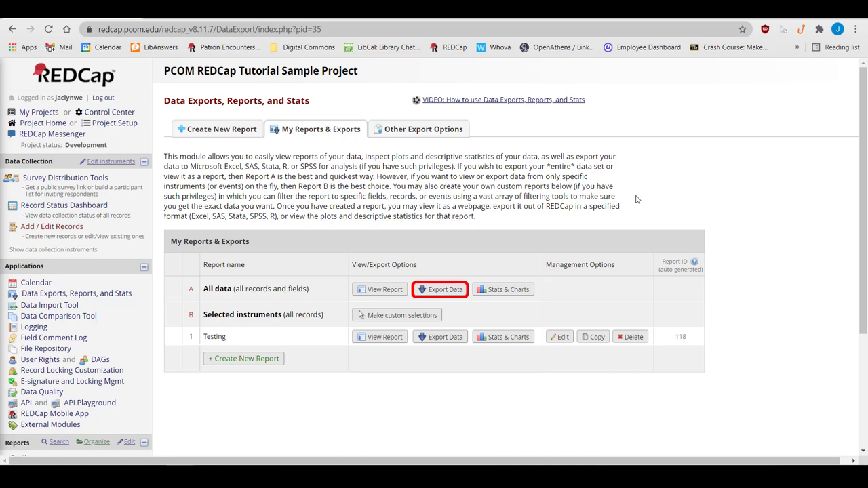
{"action": "left_click", "coordinate": [421, 290]}
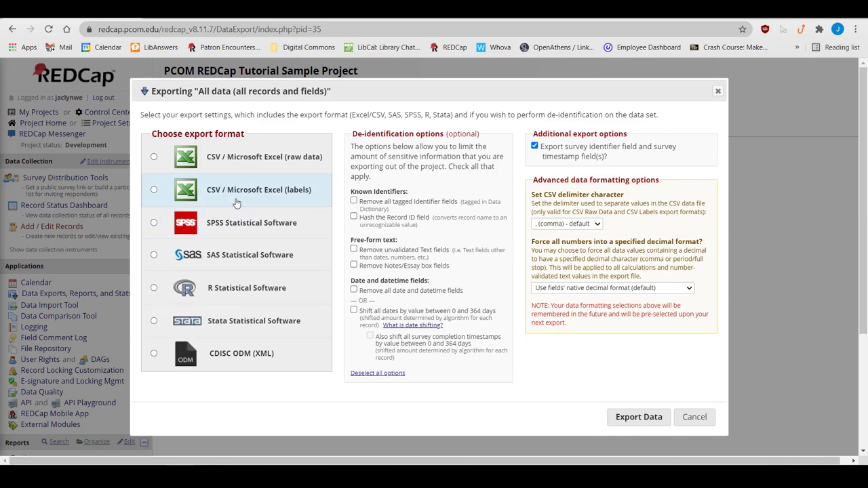
{"action": "left_click", "coordinate": [237, 228]}
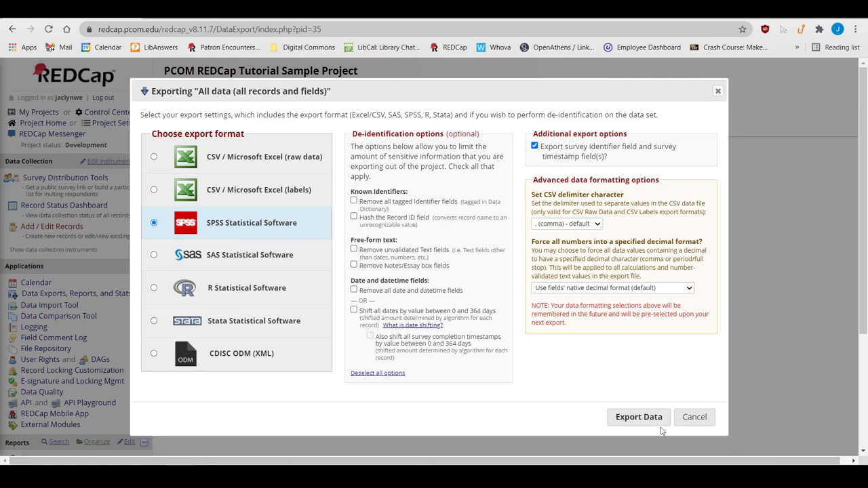
{"action": "left_click", "coordinate": [638, 417]}
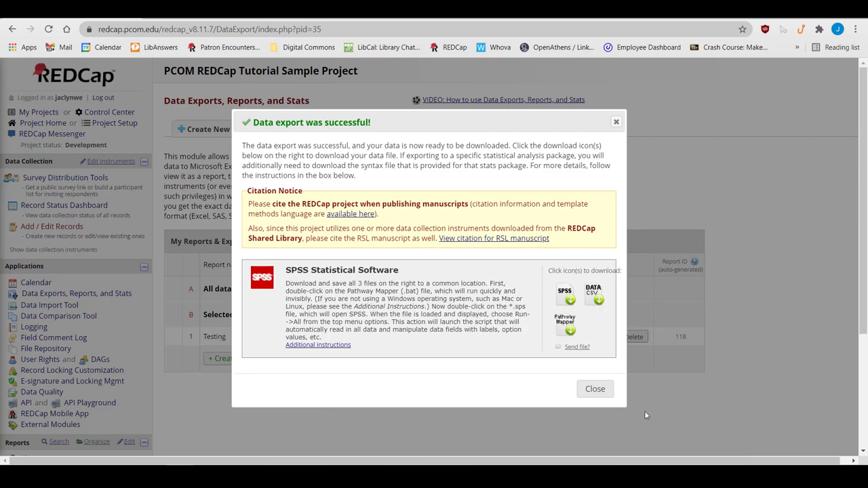
{"action": "left_click", "coordinate": [568, 354]}
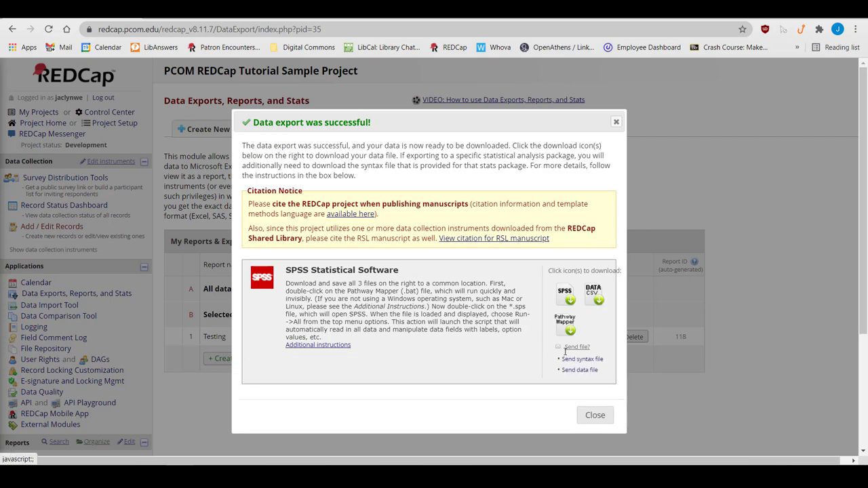
{"action": "left_click", "coordinate": [596, 417]}
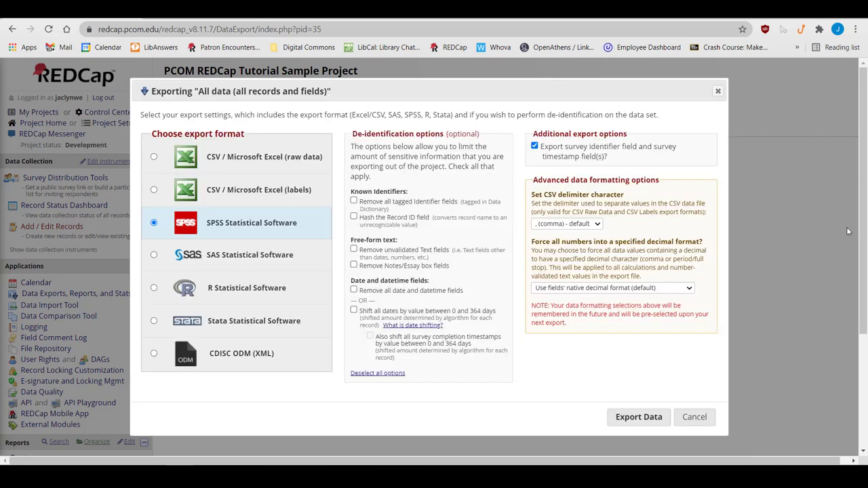